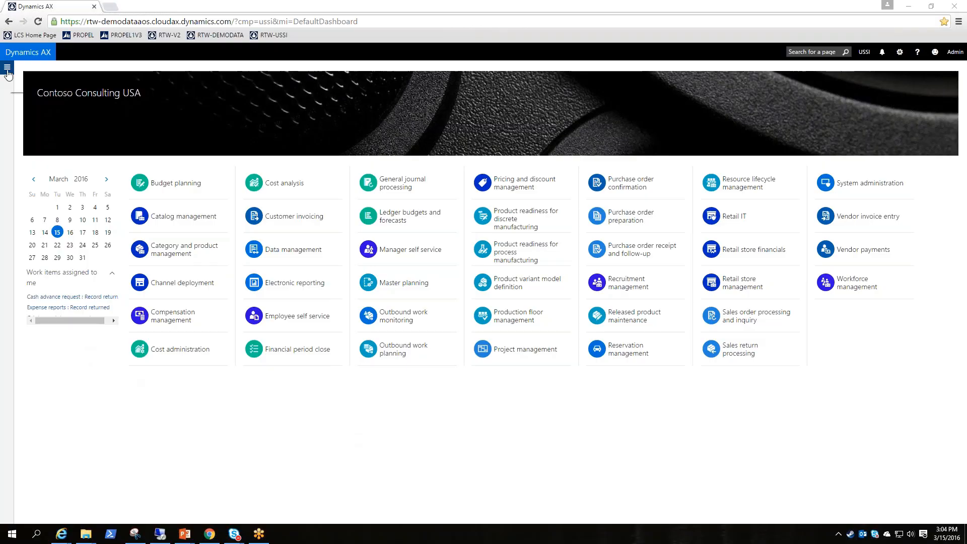
Open the project management and accounting parameters and view the project stage setup for the project types
{"action": "left_click", "coordinate": [7, 69]}
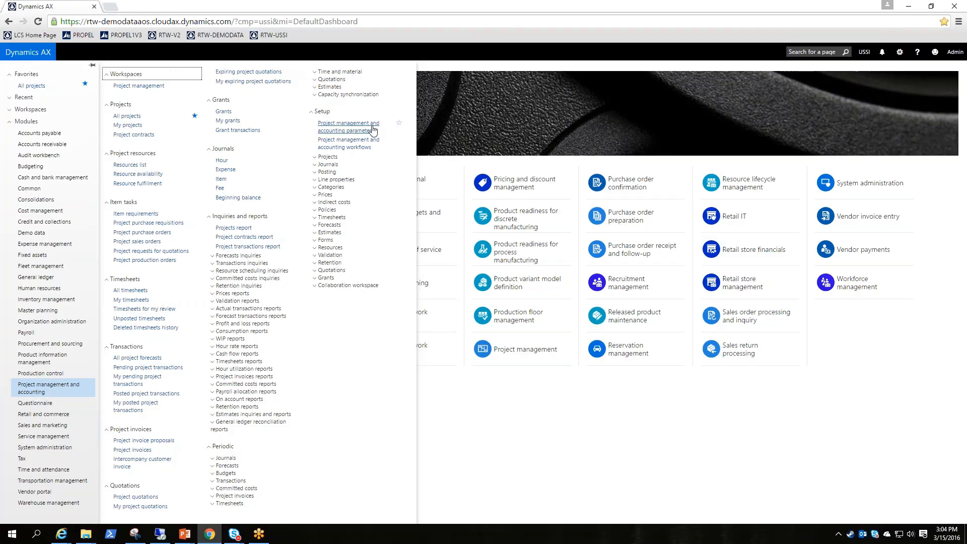
{"action": "left_click", "coordinate": [351, 130]}
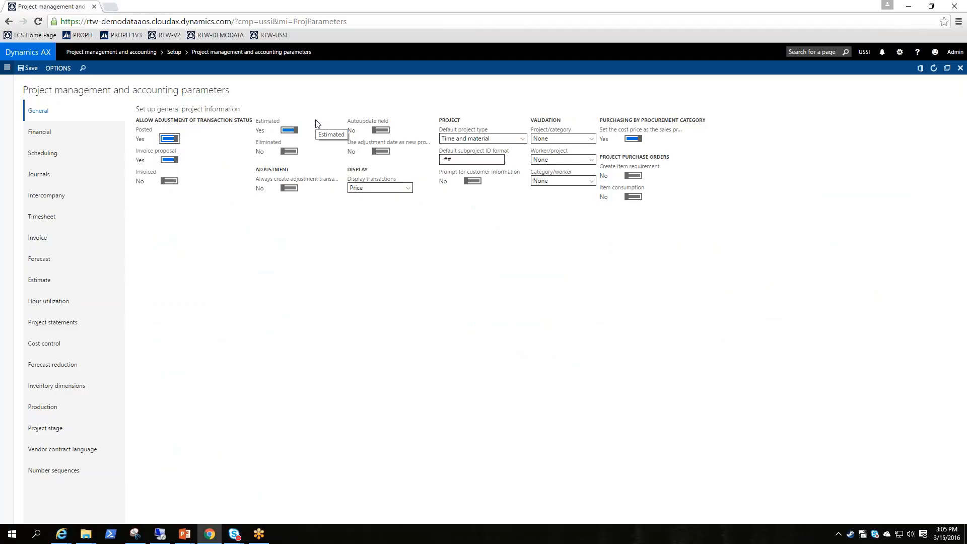
{"action": "left_click", "coordinate": [45, 434]}
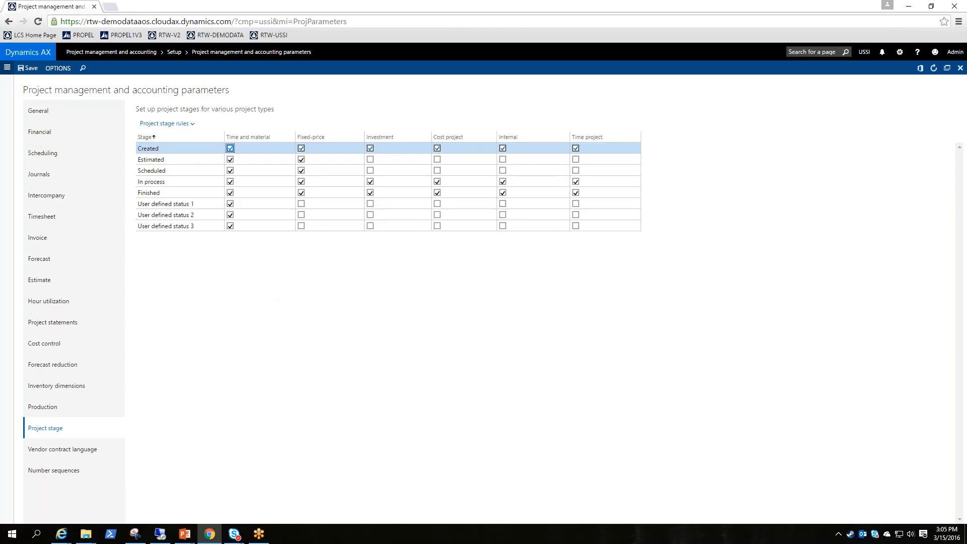
Open the list of all projects and view the project stages available for the first City Manufacturing project
{"action": "left_click", "coordinate": [8, 67]}
{"action": "left_click", "coordinate": [127, 117]}
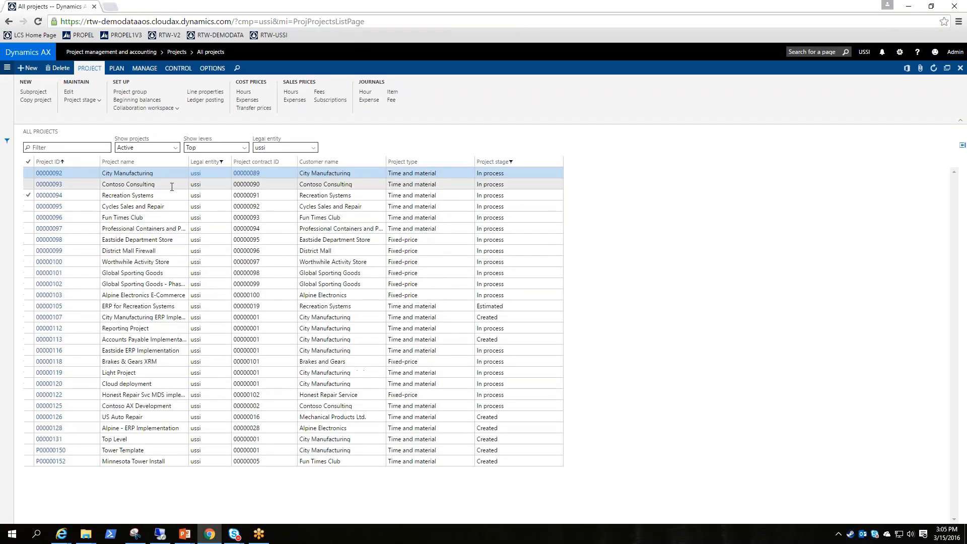
{"action": "left_click", "coordinate": [417, 175]}
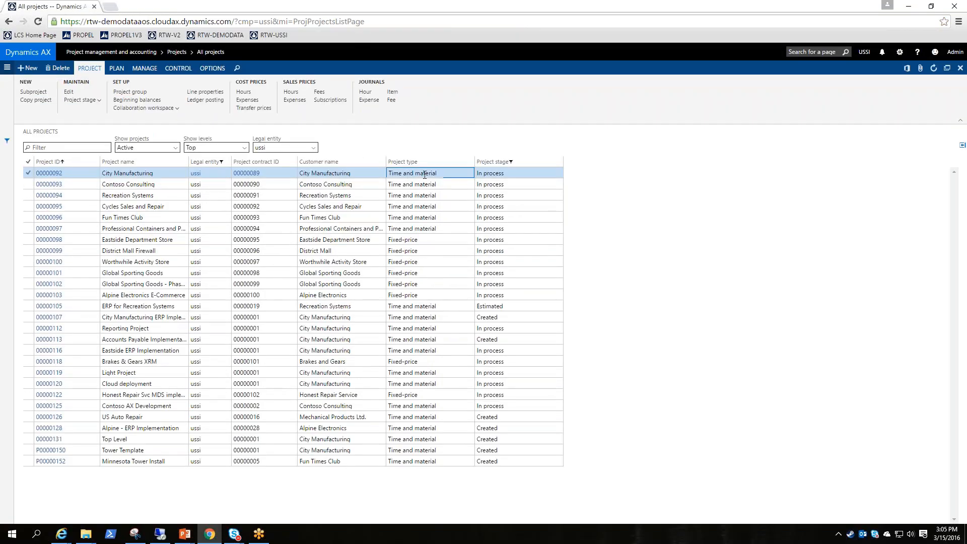
{"action": "left_click", "coordinate": [91, 100]}
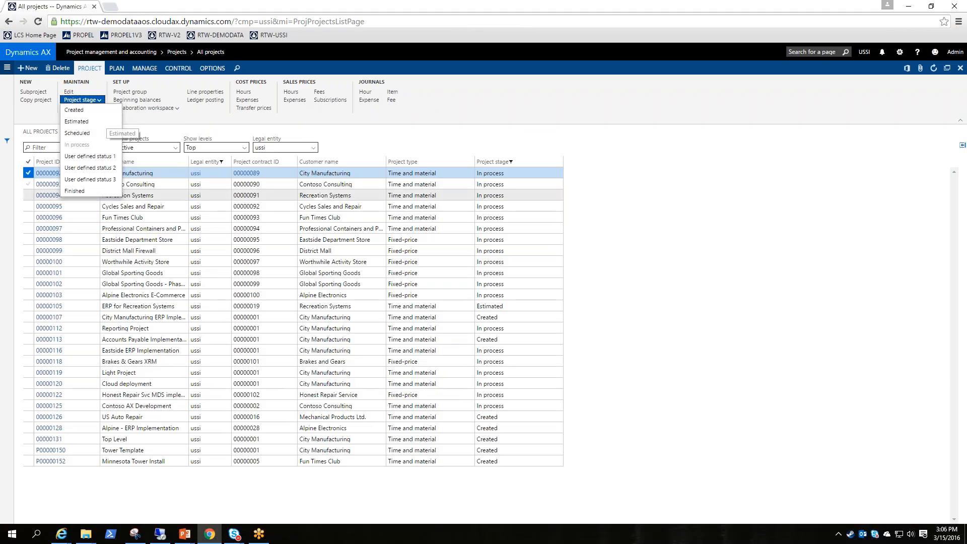
{"action": "left_click", "coordinate": [580, 275]}
Create a Time and material project named Test with project group TM_WIP and the Contoso Consulting project contract
{"action": "left_click", "coordinate": [32, 70]}
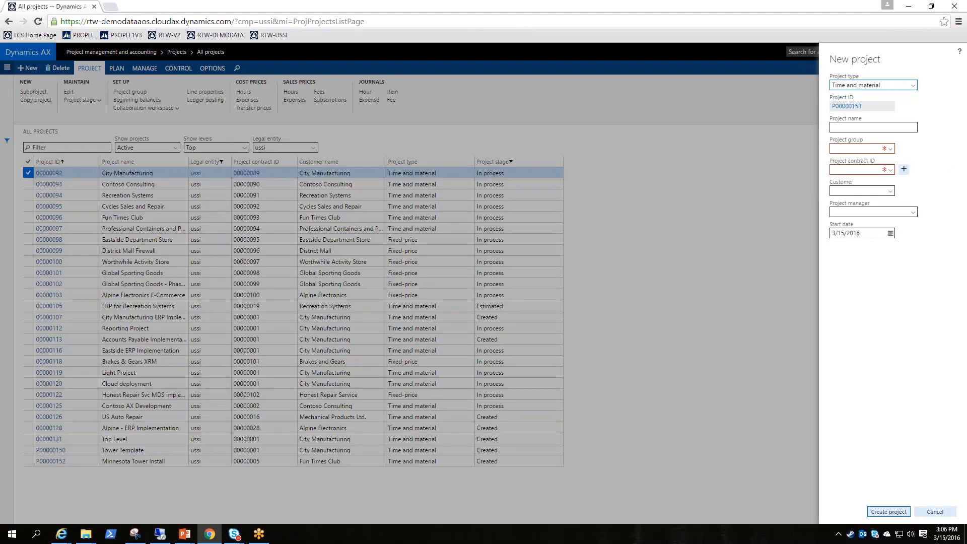
{"action": "left_click", "coordinate": [871, 128]}
{"action": "type", "text": "Test"}
{"action": "left_click", "coordinate": [890, 149]}
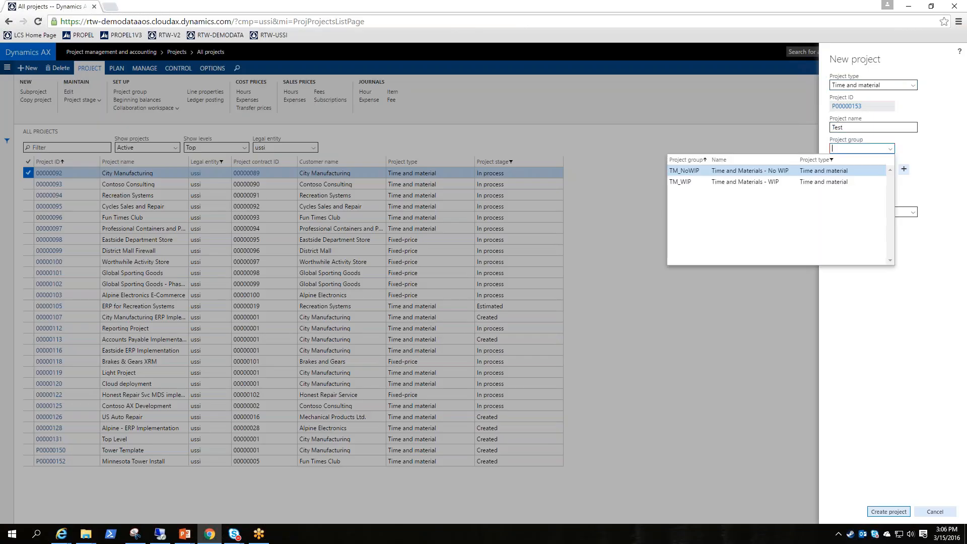
{"action": "left_click", "coordinate": [814, 182]}
{"action": "left_click", "coordinate": [891, 169]}
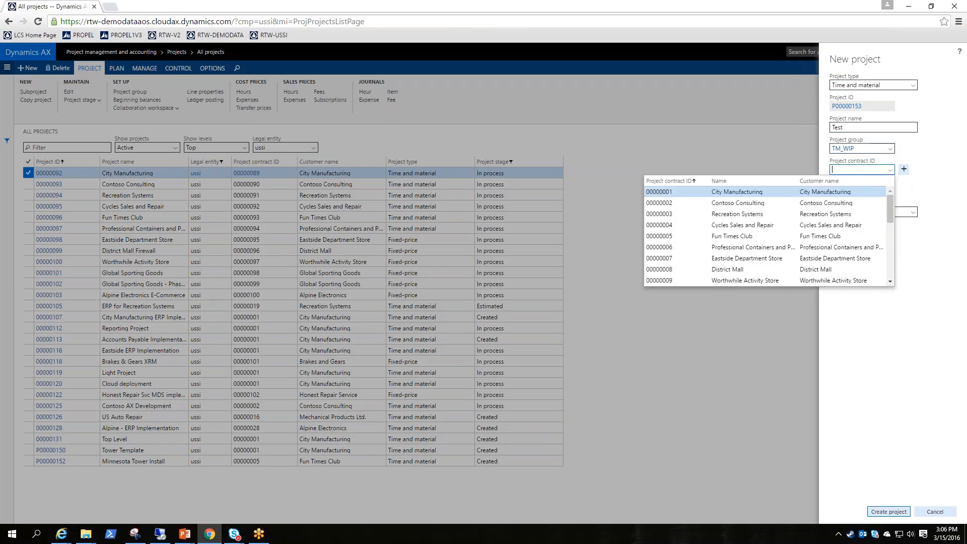
{"action": "left_click", "coordinate": [739, 203]}
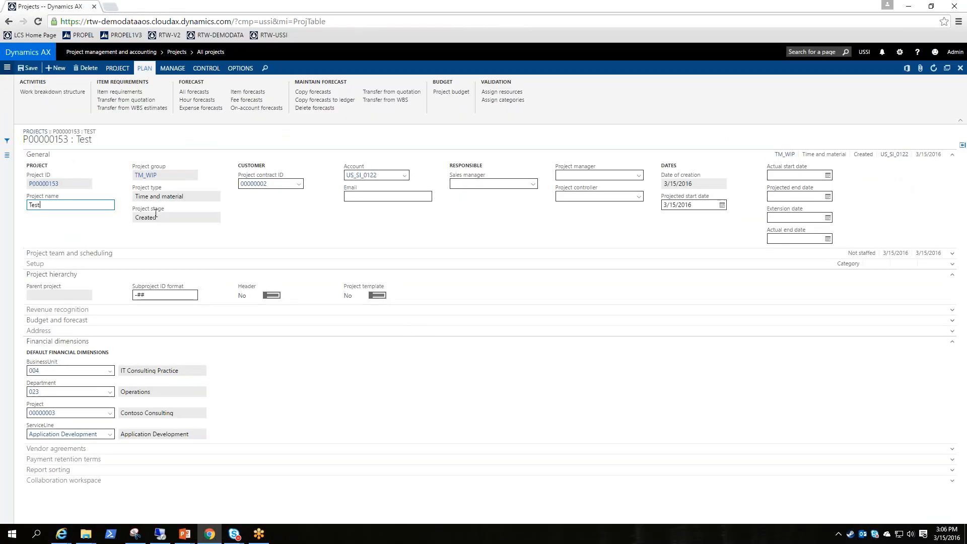
View the project stages available for the Test project
{"action": "left_click", "coordinate": [125, 68]}
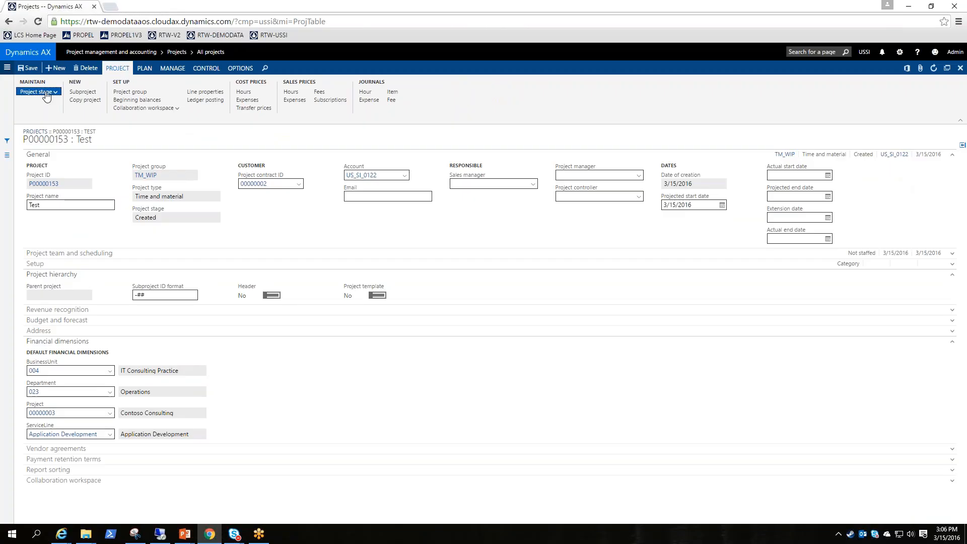
{"action": "left_click", "coordinate": [50, 93]}
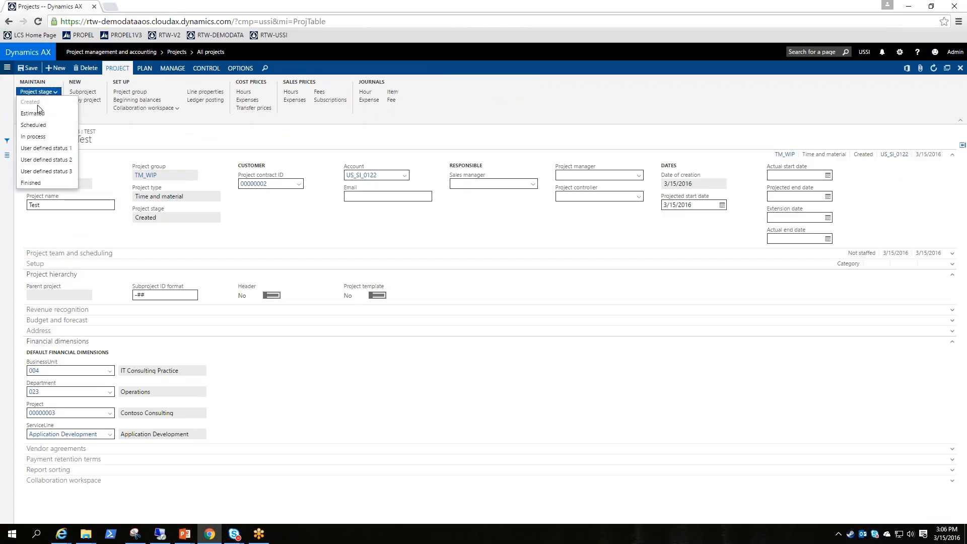
{"action": "left_click", "coordinate": [444, 233]}
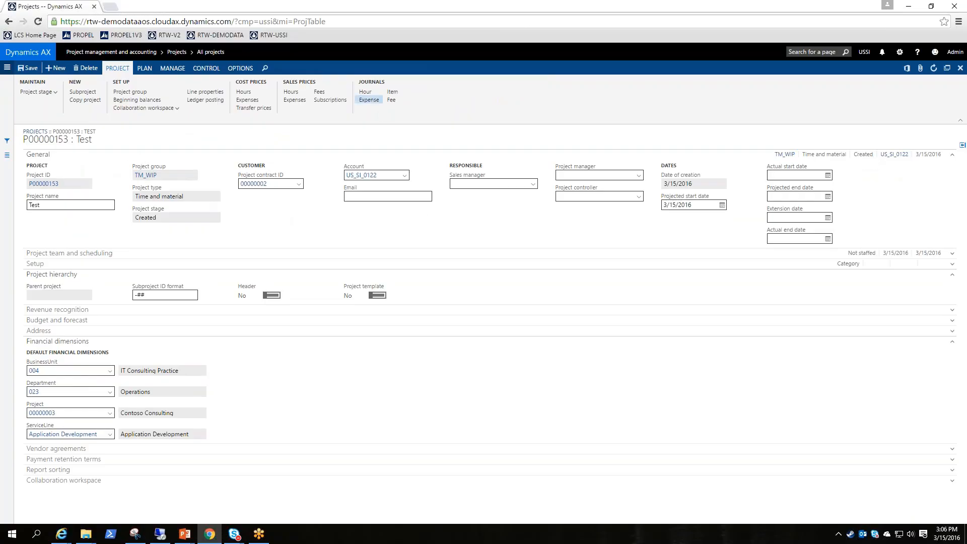
Try to open the lines of a new Hours journal for the Test project, and delete the journal
{"action": "left_click", "coordinate": [368, 93]}
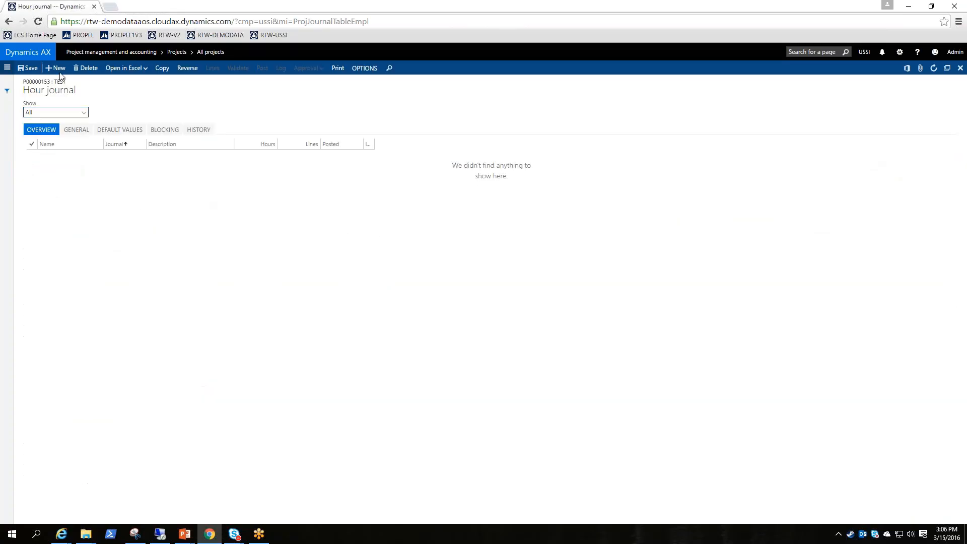
{"action": "key", "text": "alt+n"}
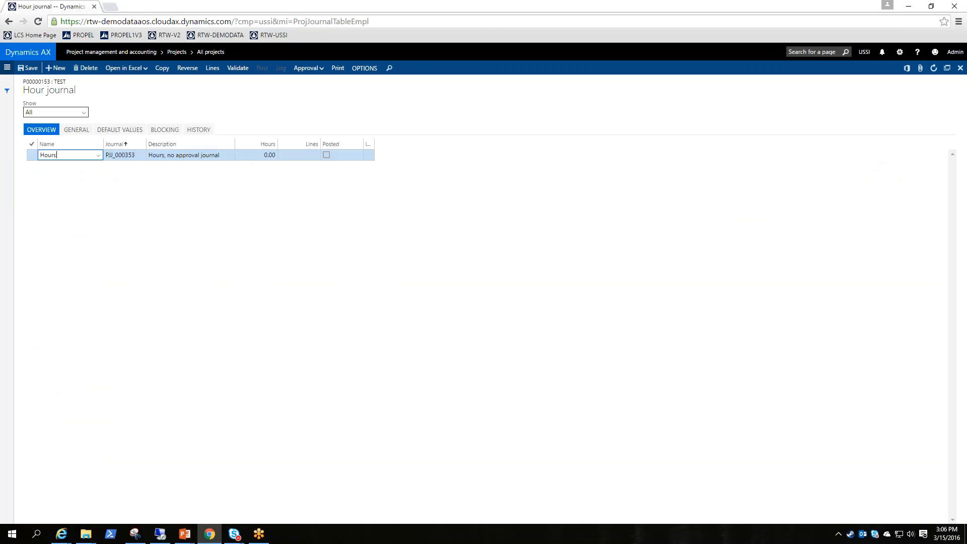
{"action": "left_click", "coordinate": [212, 70]}
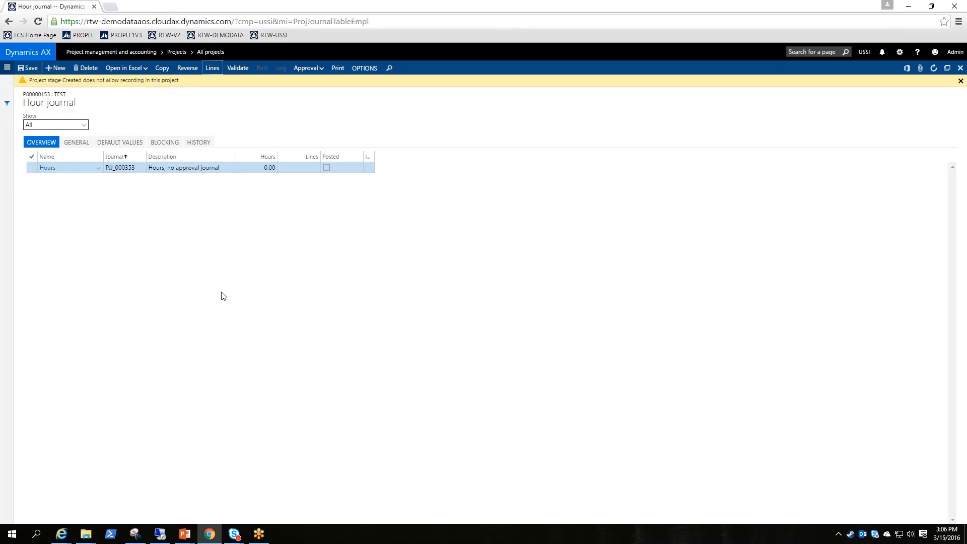
{"action": "left_click", "coordinate": [85, 68]}
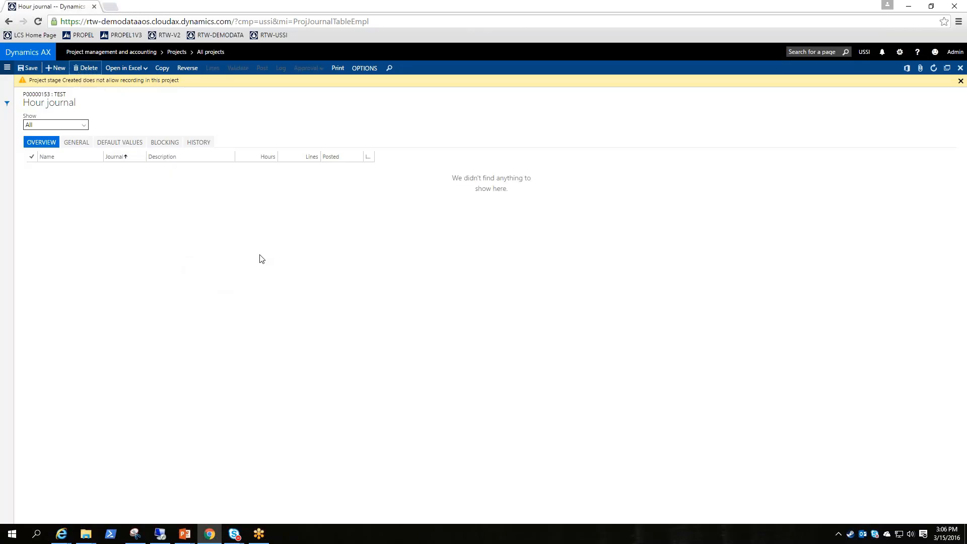
{"action": "key", "text": "Escape"}
Change the Test project's stage to In process despite the missing approved budget
{"action": "left_click", "coordinate": [54, 92]}
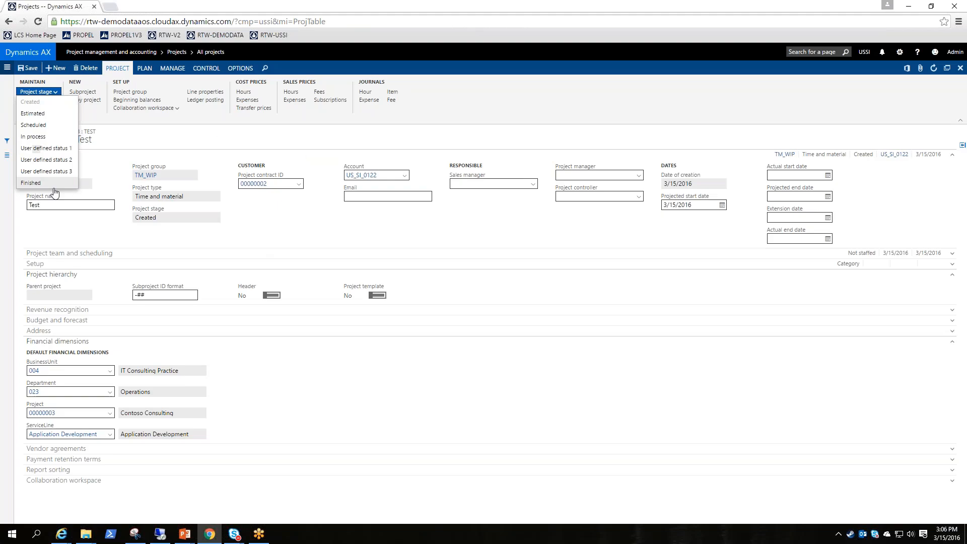
{"action": "left_click", "coordinate": [44, 139]}
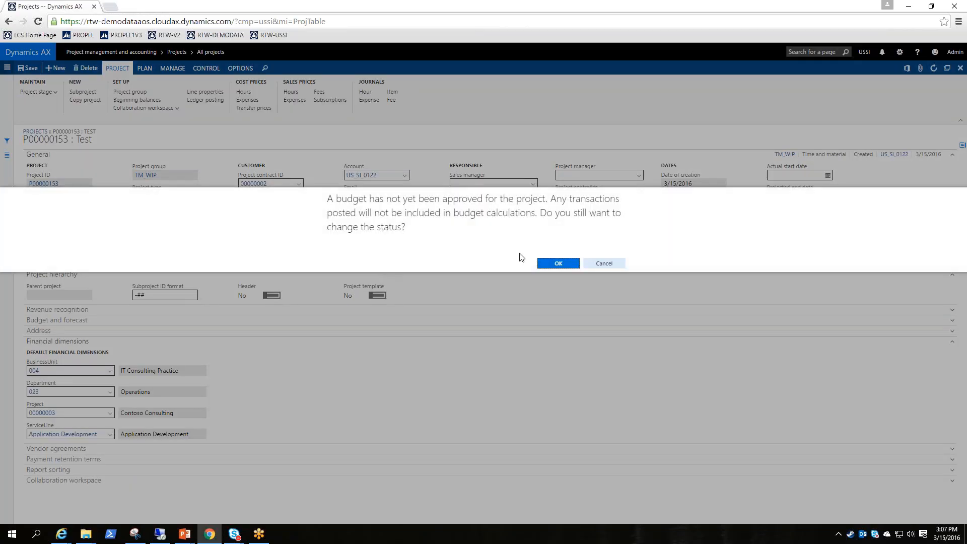
{"action": "left_click", "coordinate": [558, 264]}
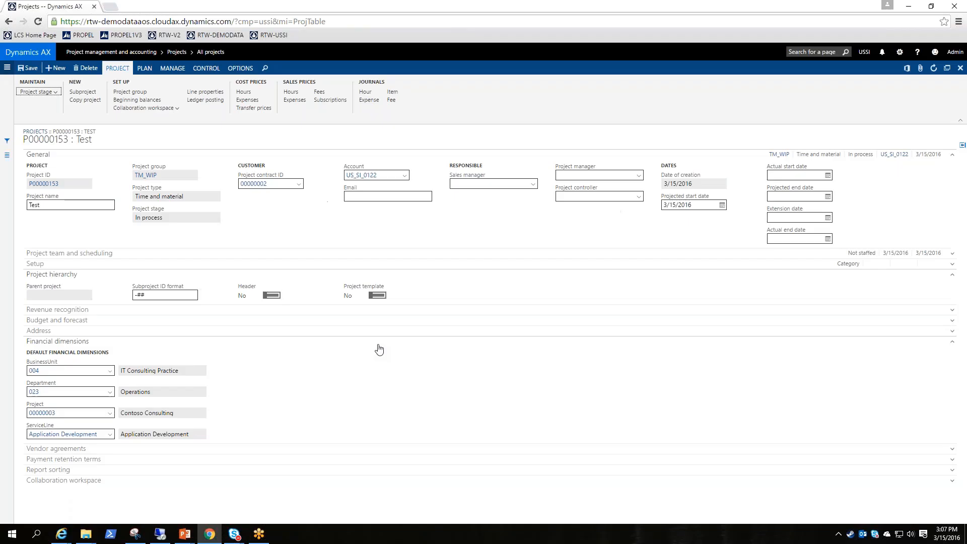
Create another Hours journal for the Test project and add a new hour line to it
{"action": "left_click", "coordinate": [365, 92]}
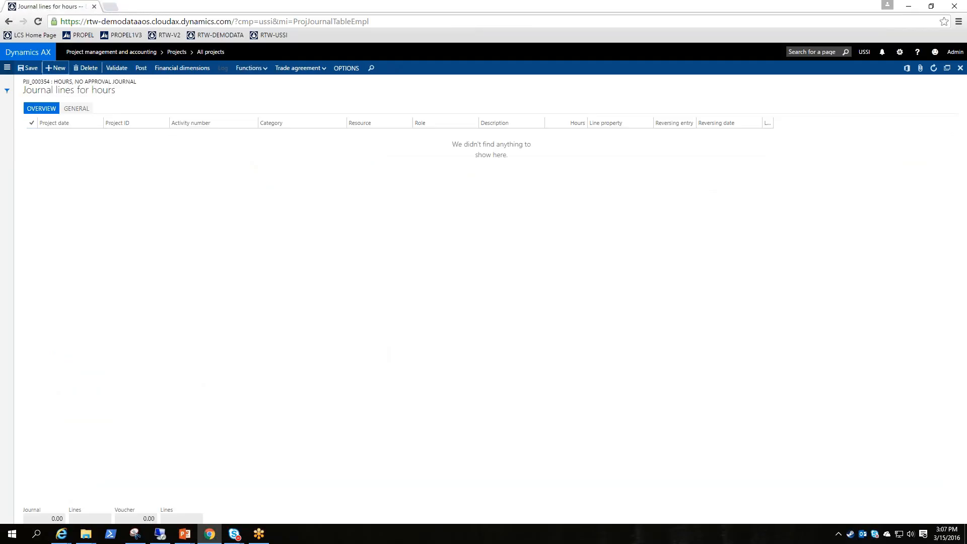
{"action": "left_click", "coordinate": [55, 68]}
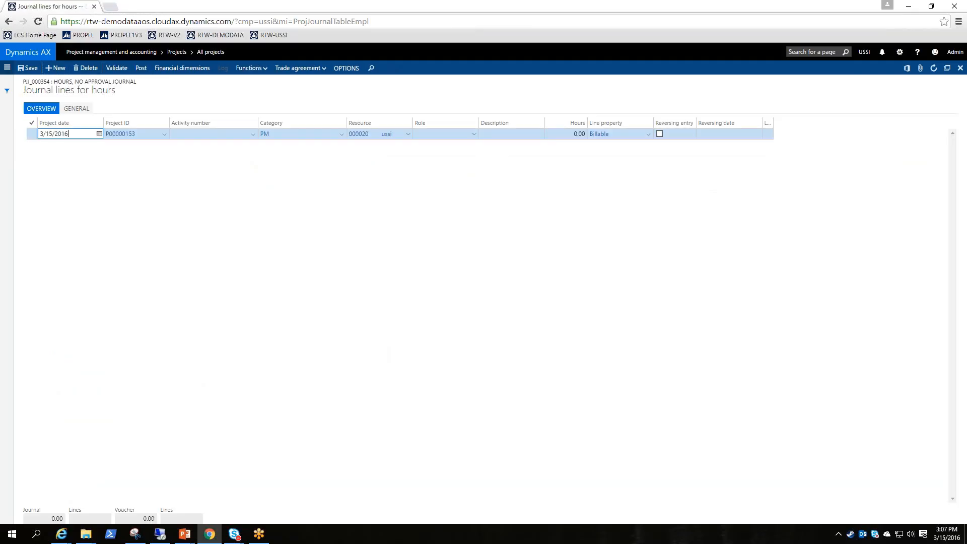
{"action": "left_click", "coordinate": [561, 135]}
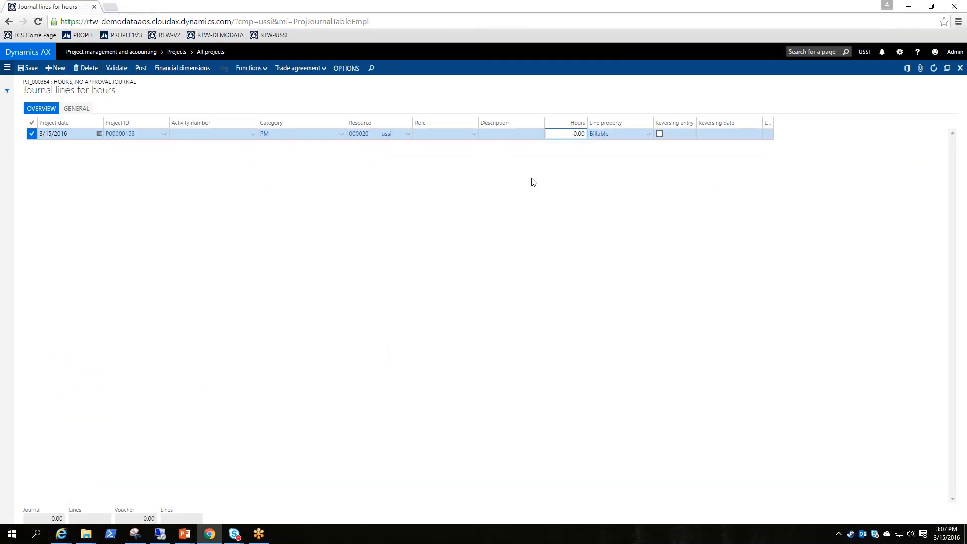
Delete the new hour line and its Hours journal, and return to the Test project
{"action": "left_click", "coordinate": [88, 71]}
{"action": "key", "text": "Escape"}
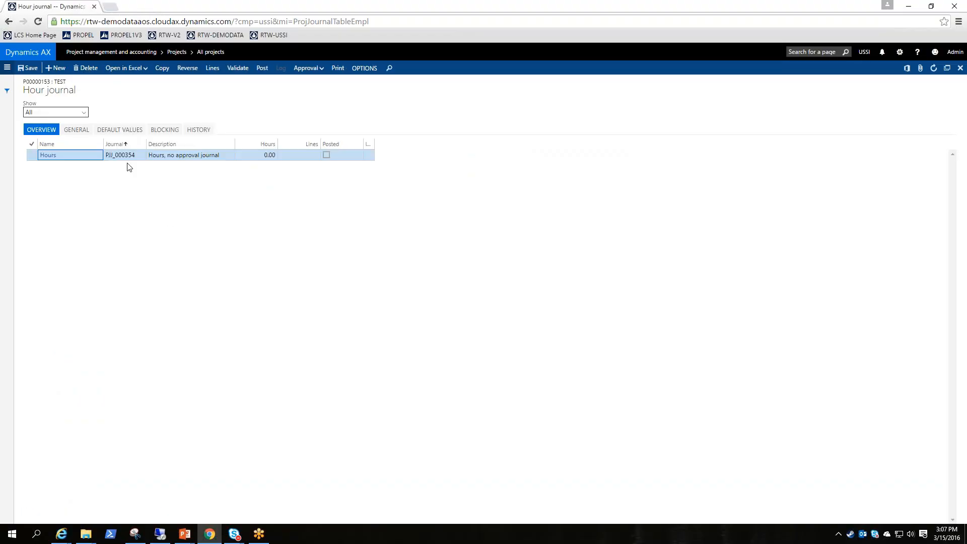
{"action": "left_click", "coordinate": [87, 68]}
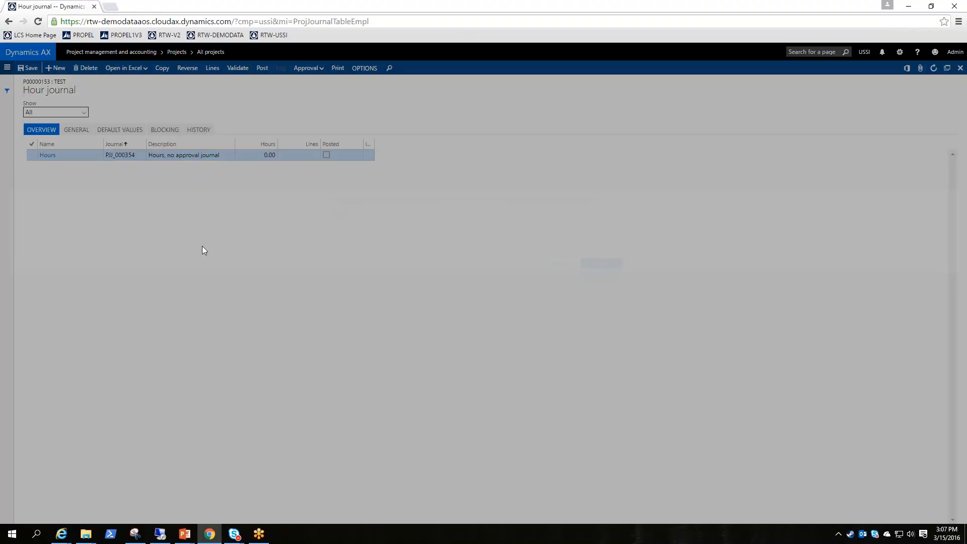
{"action": "left_click", "coordinate": [559, 263]}
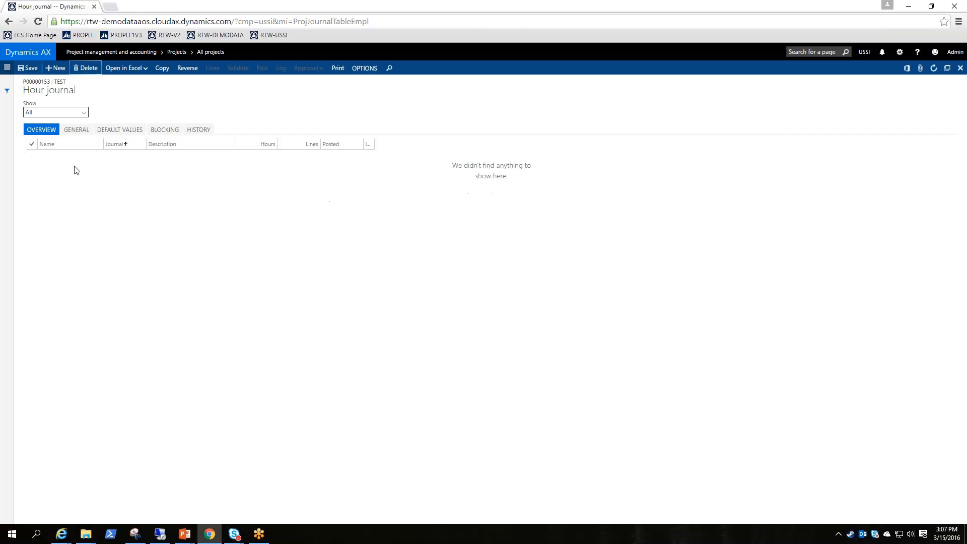
{"action": "key", "text": "Escape"}
In the project stage parameters, disable Created, Estimated, Scheduled and User defined status 1, 2 and 3 for Time and material projects
{"action": "left_click", "coordinate": [7, 68]}
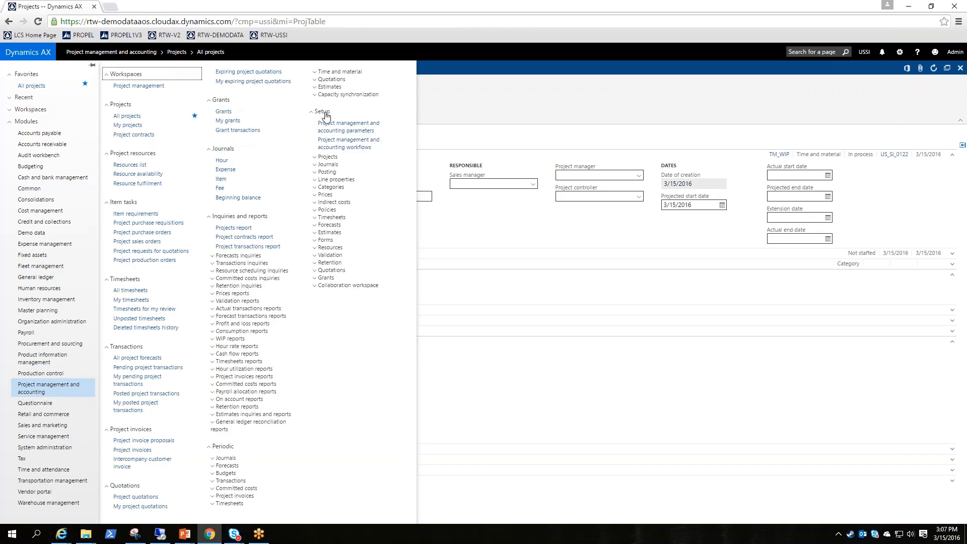
{"action": "left_click", "coordinate": [378, 131]}
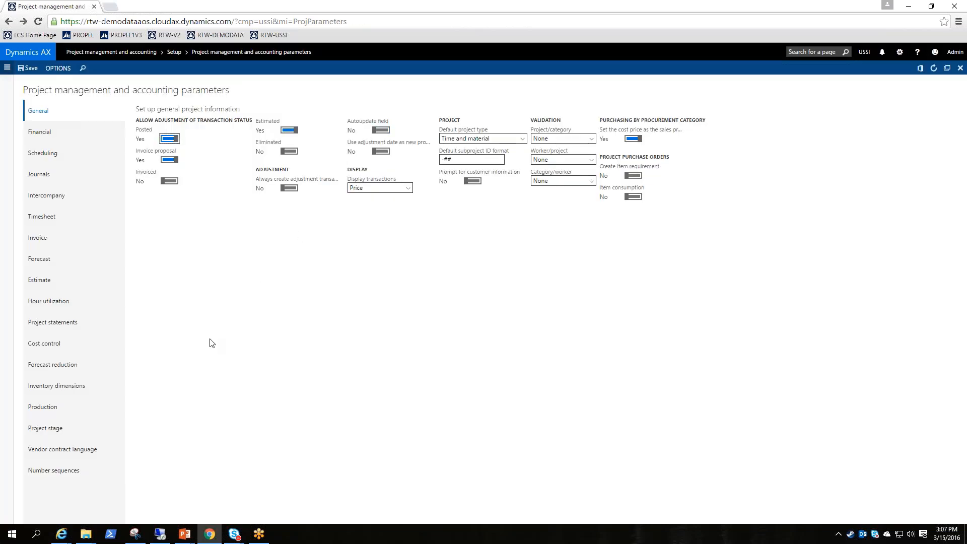
{"action": "left_click", "coordinate": [50, 428]}
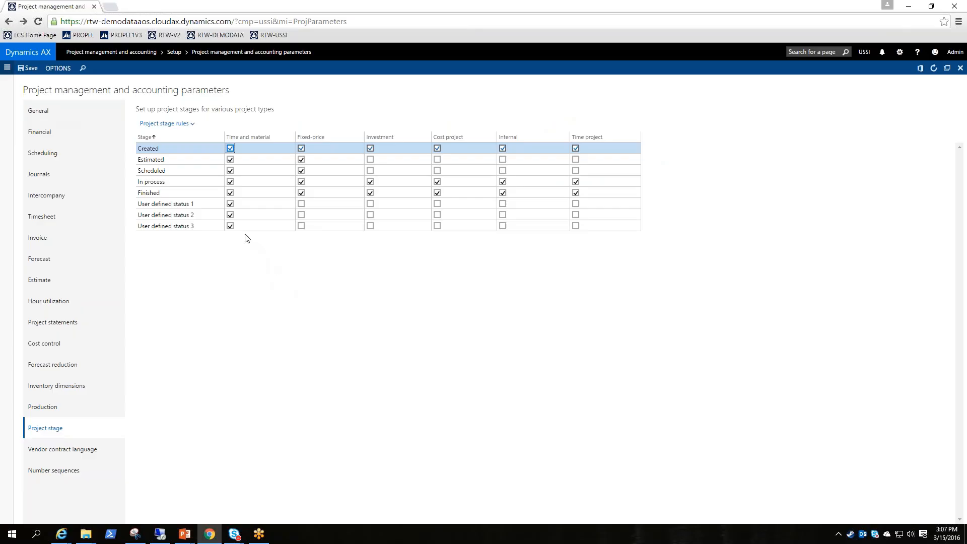
{"action": "left_click", "coordinate": [230, 148]}
{"action": "left_click", "coordinate": [230, 160]}
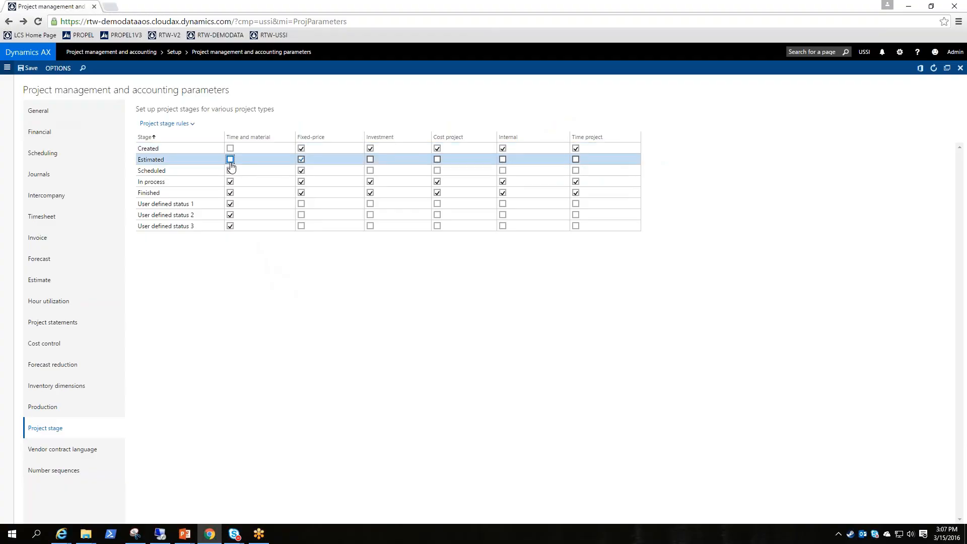
{"action": "left_click", "coordinate": [231, 171]}
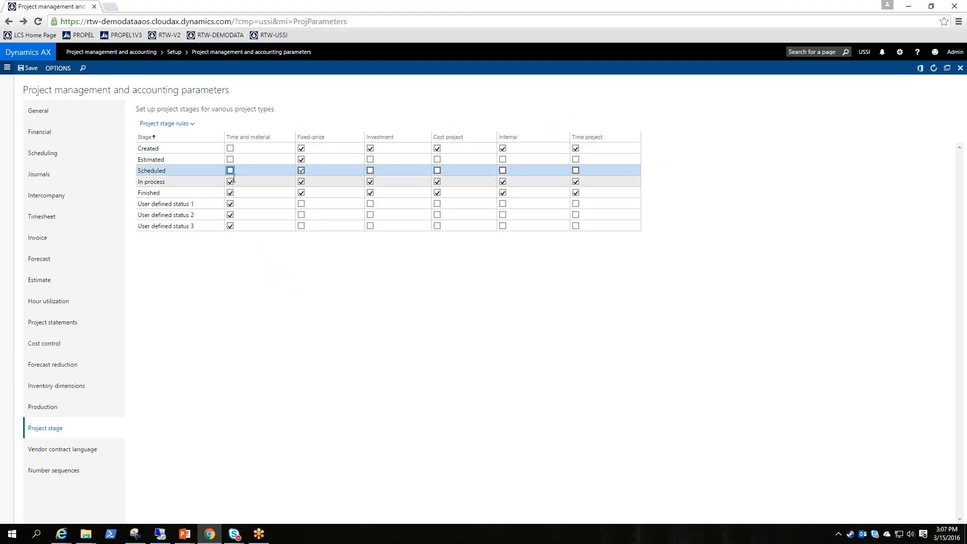
{"action": "left_click", "coordinate": [231, 204]}
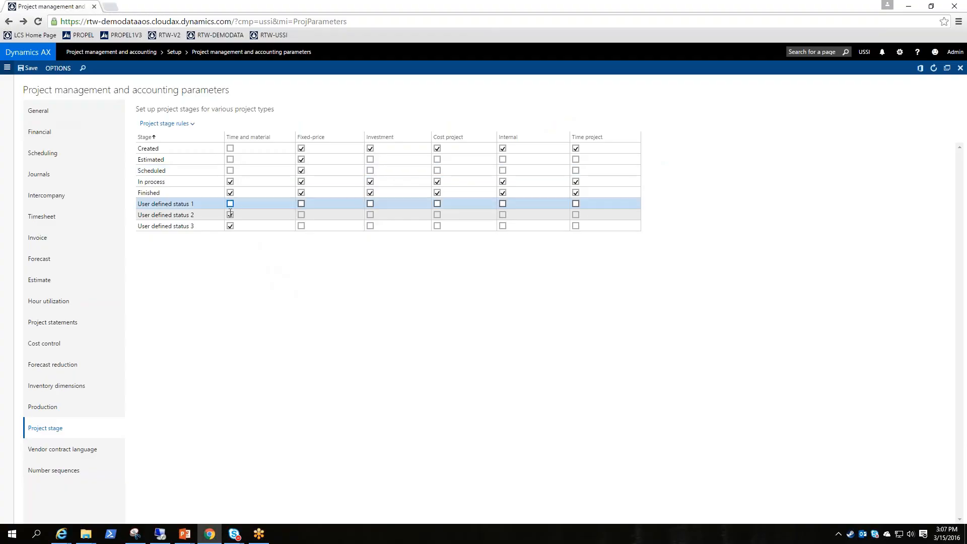
{"action": "left_click", "coordinate": [230, 215]}
{"action": "left_click", "coordinate": [231, 225]}
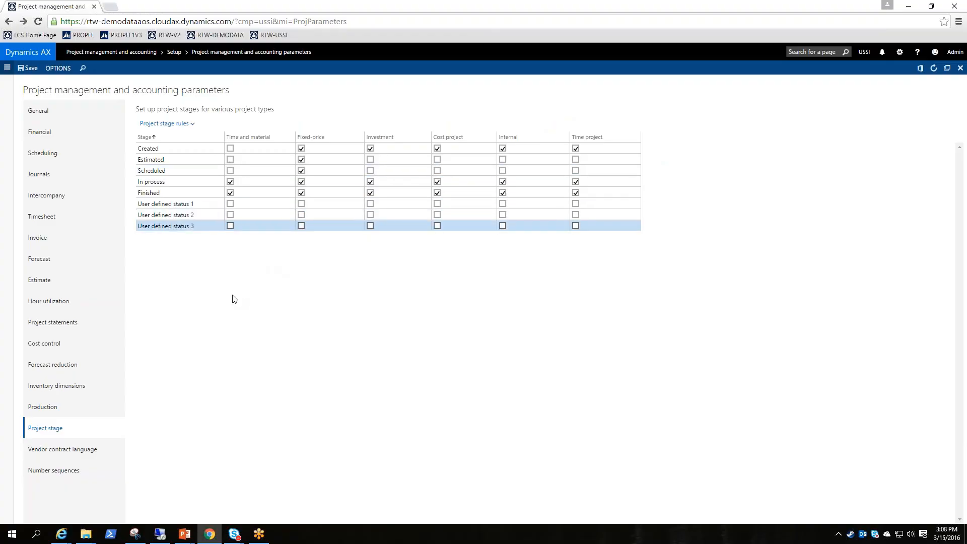
Enable the Created stage again for Time and material projects
{"action": "left_click", "coordinate": [206, 185]}
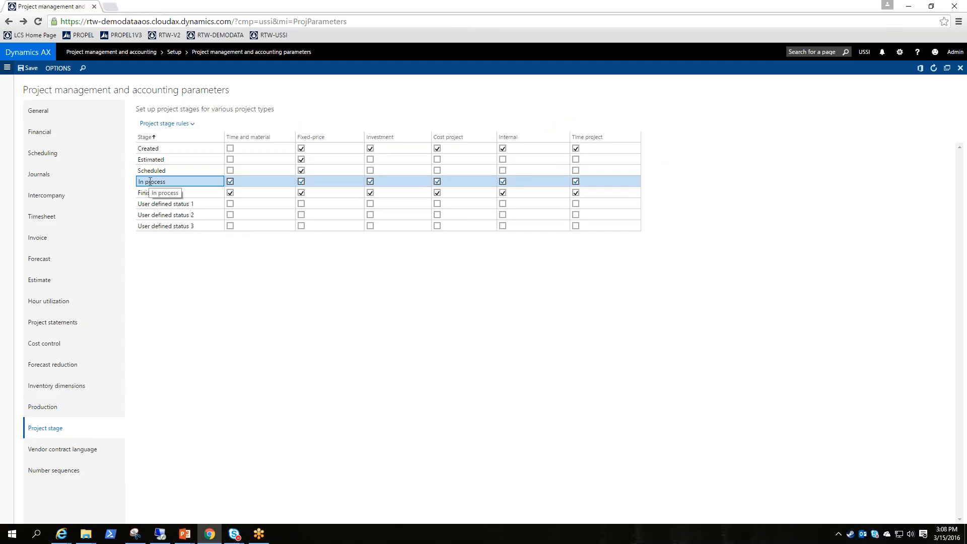
{"action": "left_click", "coordinate": [230, 148]}
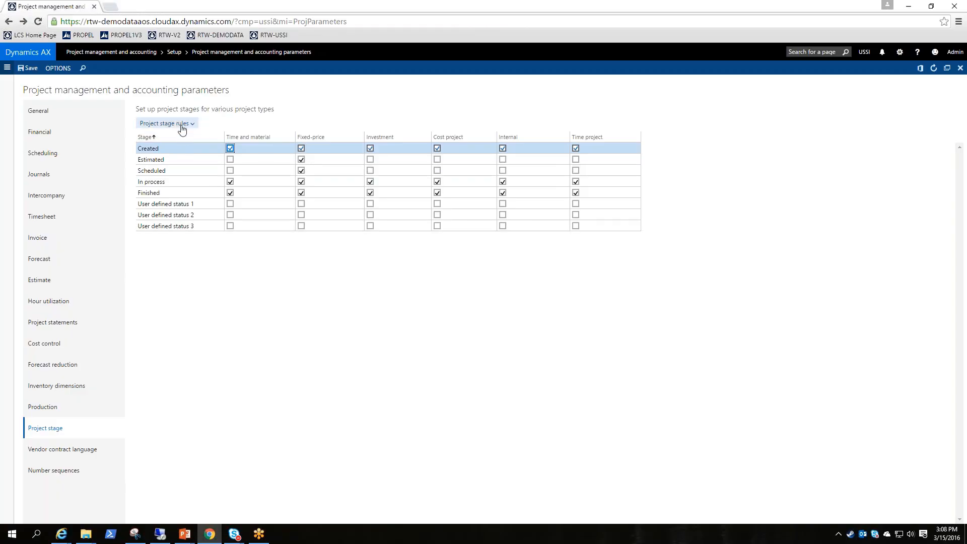
Examine the project stage rules of the Created stage for Time and material and for Fixed-price projects
{"action": "left_click", "coordinate": [162, 149]}
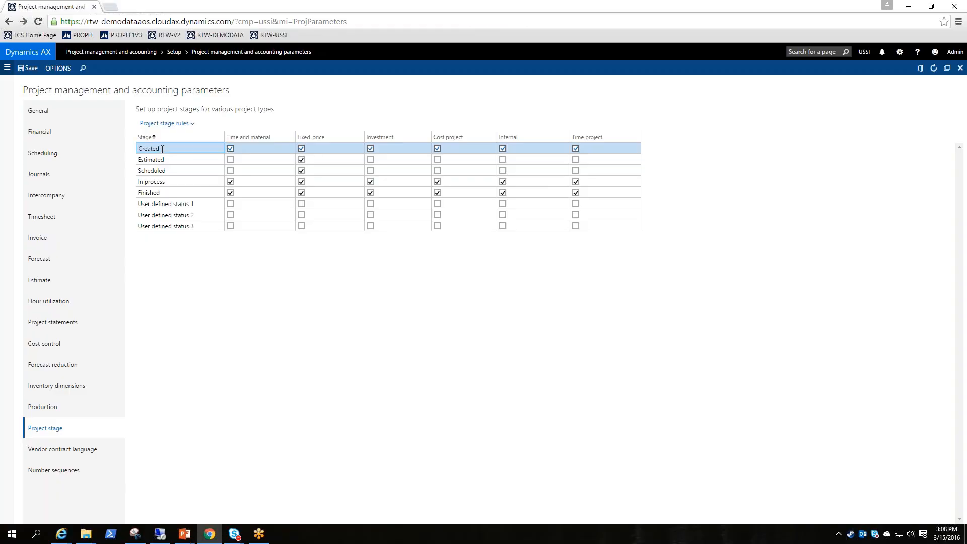
{"action": "left_click", "coordinate": [176, 124]}
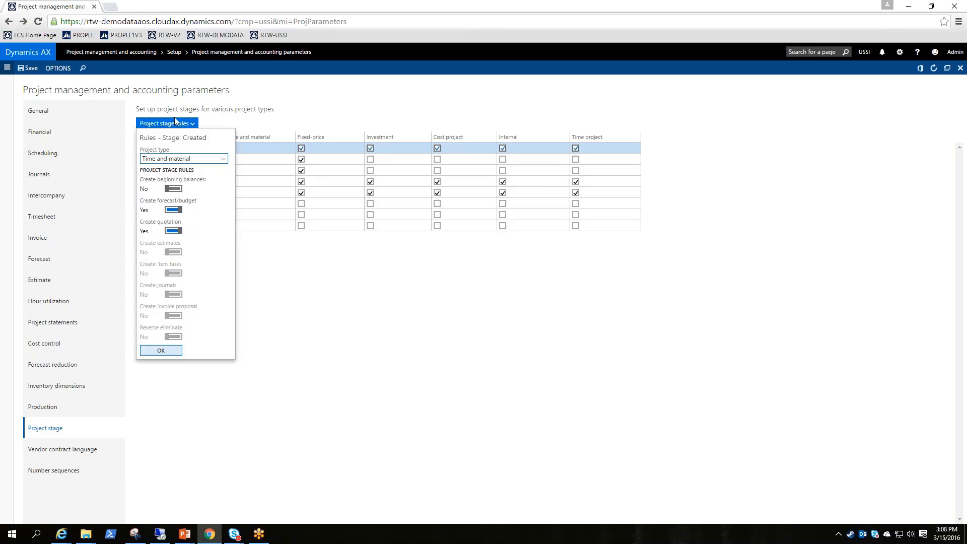
{"action": "left_click", "coordinate": [225, 161]}
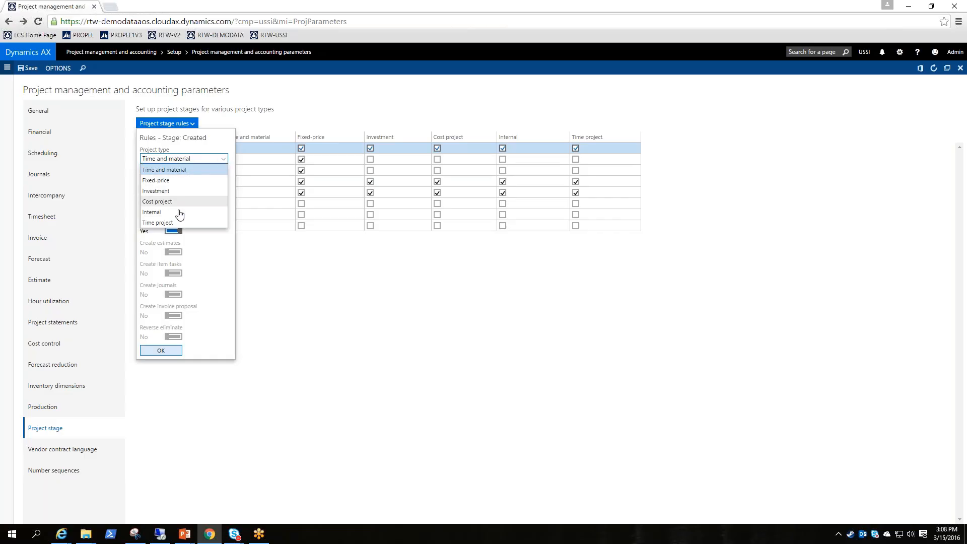
{"action": "left_click", "coordinate": [191, 172]}
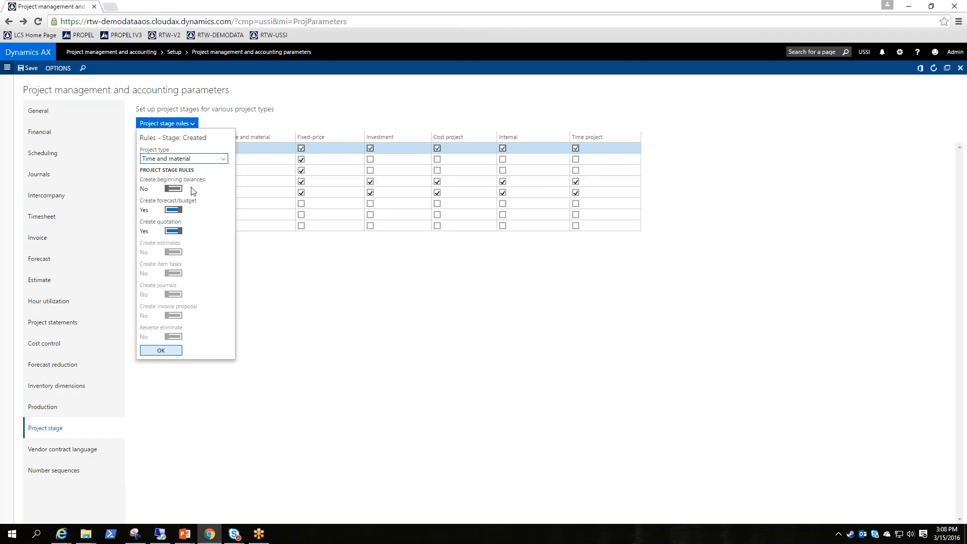
{"action": "left_click", "coordinate": [174, 188]}
{"action": "left_click", "coordinate": [174, 252]}
{"action": "left_click", "coordinate": [223, 159]}
{"action": "left_click", "coordinate": [221, 180]}
{"action": "left_click", "coordinate": [283, 306]}
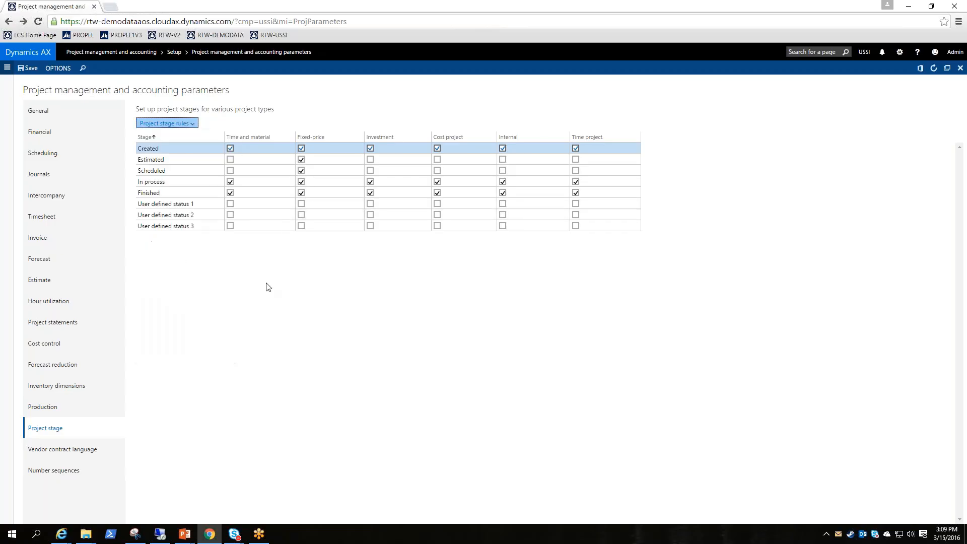
Examine the In process stage rules for Time and material and Fixed-price projects, trying the Create estimates and Create invoice proposal switches for Fixed-price
{"action": "left_click", "coordinate": [174, 183]}
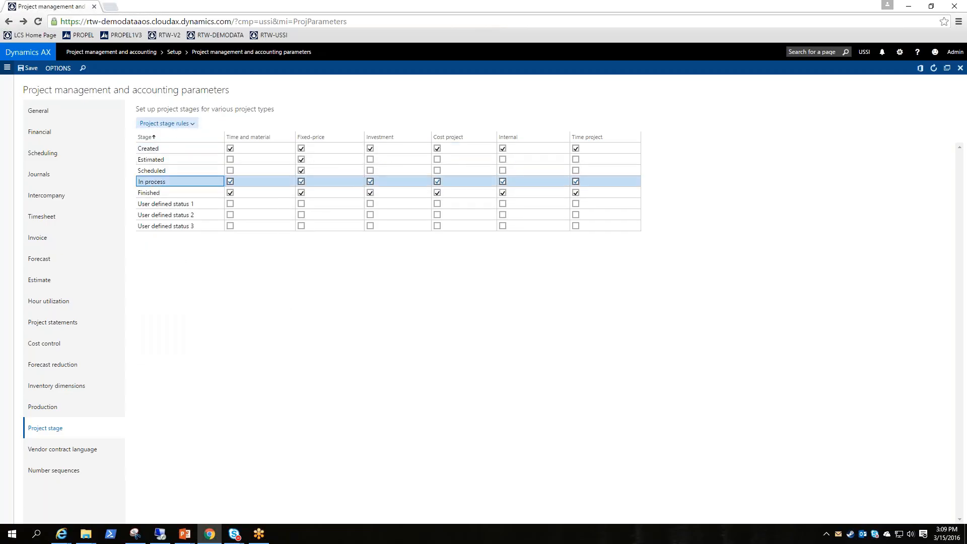
{"action": "left_click", "coordinate": [189, 123]}
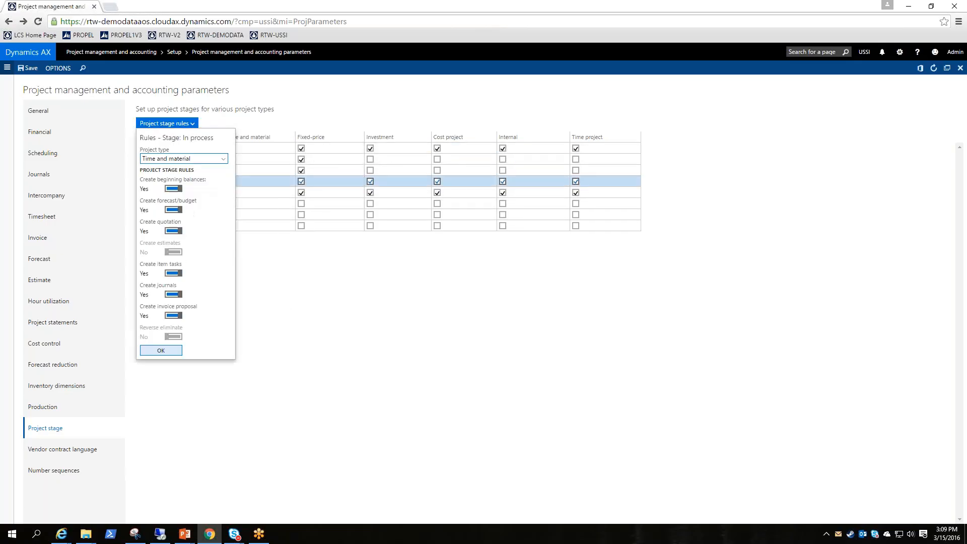
{"action": "left_click", "coordinate": [223, 159]}
{"action": "left_click", "coordinate": [190, 180]}
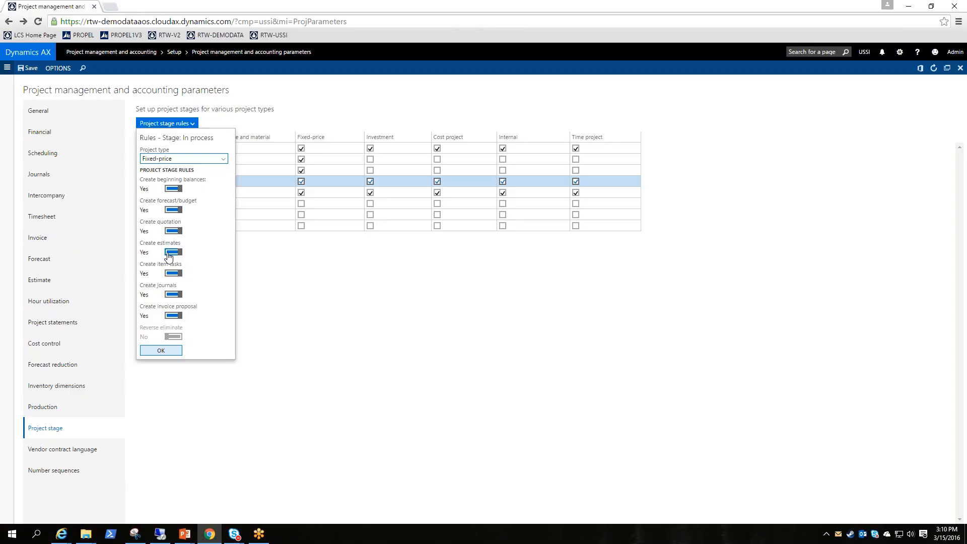
{"action": "left_click", "coordinate": [169, 255]}
{"action": "left_click", "coordinate": [169, 254]}
{"action": "left_click", "coordinate": [180, 317]}
{"action": "left_click", "coordinate": [171, 317]}
{"action": "left_click", "coordinate": [338, 380]}
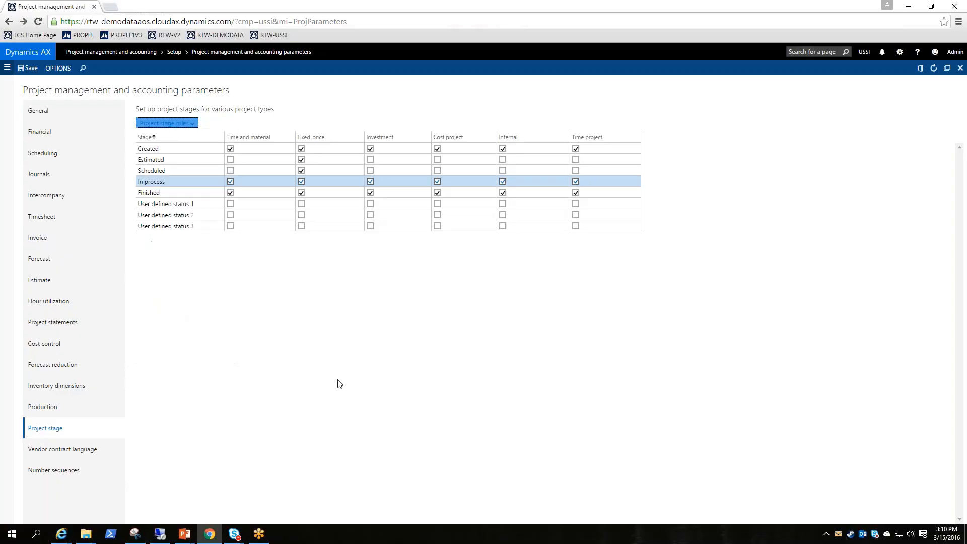
Look over the three user-defined stages and view the rules of User defined status 1 for Time and material projects
{"action": "left_click", "coordinate": [181, 204]}
{"action": "left_click", "coordinate": [191, 214]}
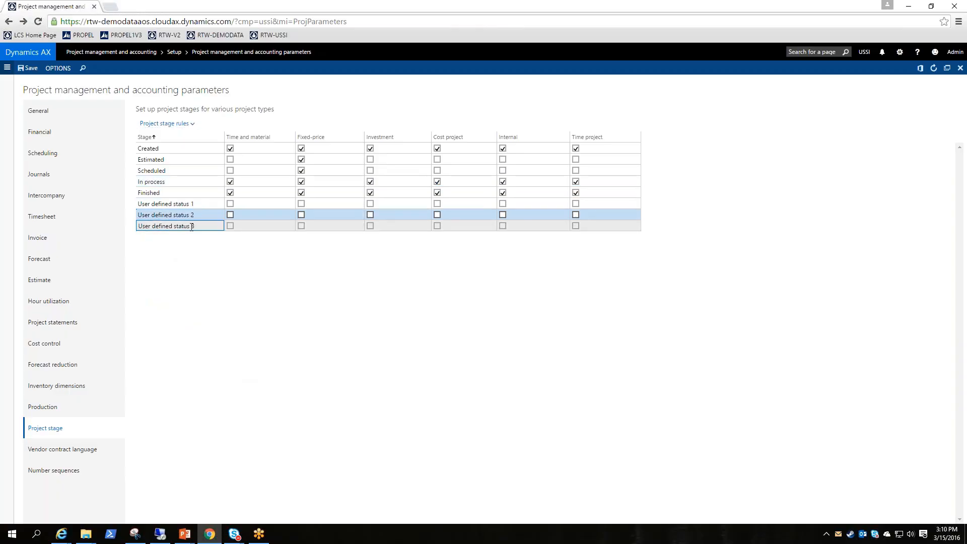
{"action": "left_click", "coordinate": [192, 226]}
{"action": "left_click", "coordinate": [203, 206]}
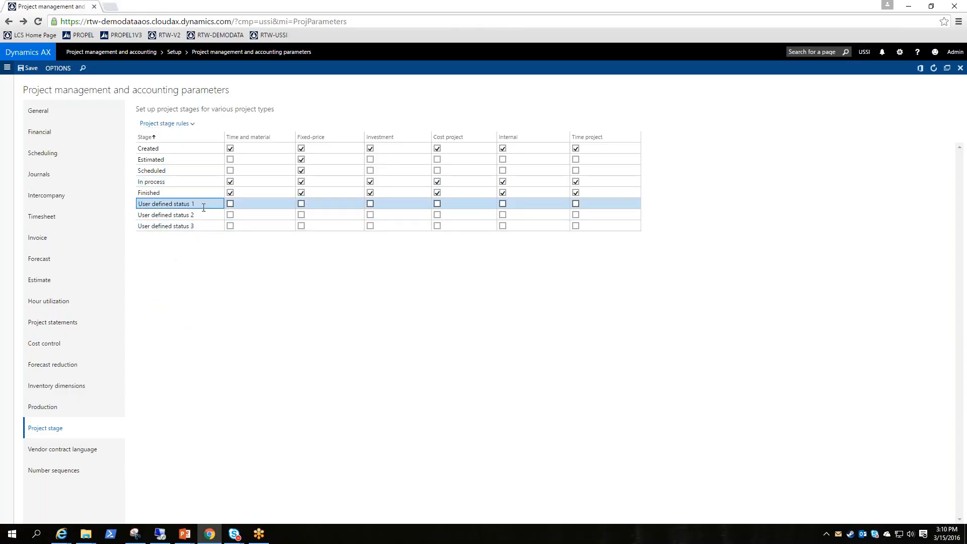
{"action": "left_click", "coordinate": [163, 124]}
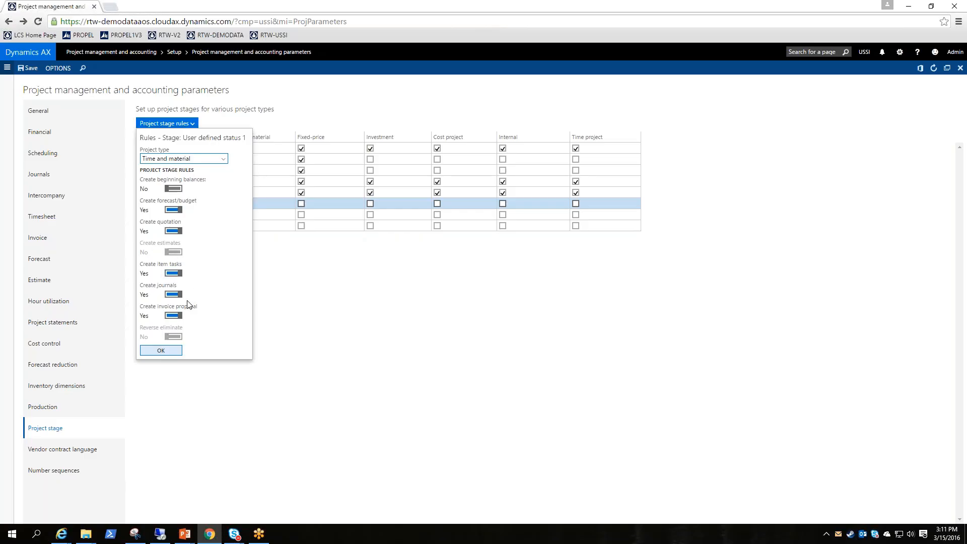
{"action": "left_click", "coordinate": [417, 366]}
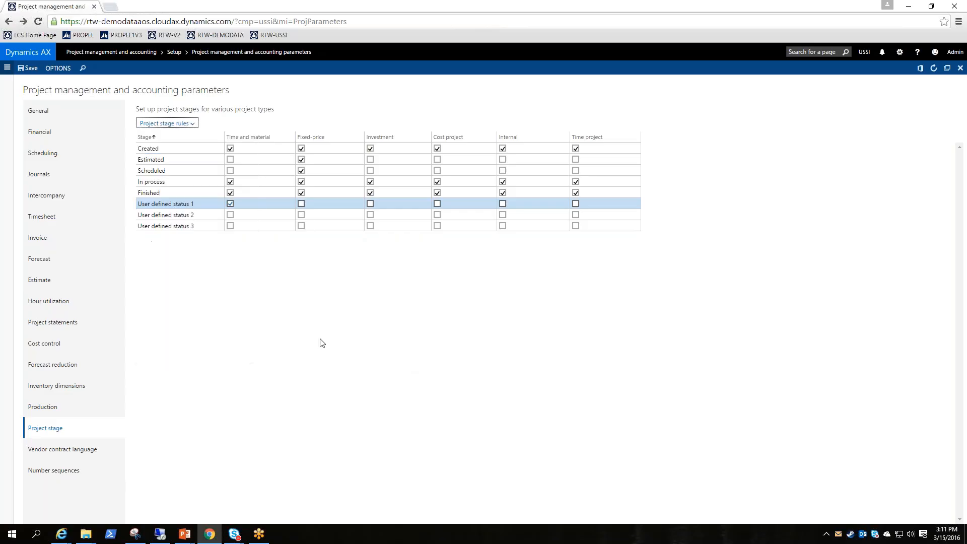
For Time and material projects, turn off User defined status 1's forecast/budget, quotation, item tasks, journals and invoice proposal rules, and disable that stage
{"action": "left_click", "coordinate": [201, 204]}
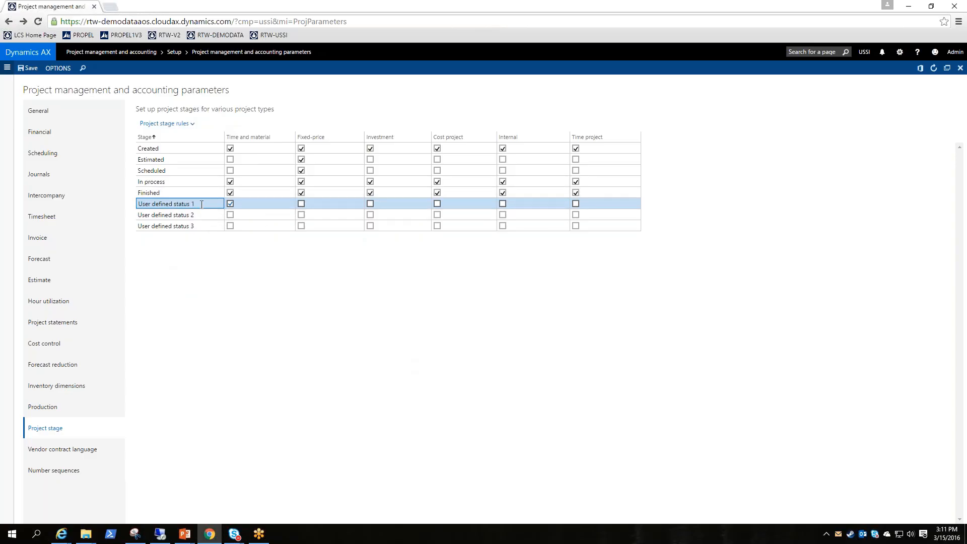
{"action": "left_click", "coordinate": [181, 125]}
{"action": "left_click", "coordinate": [174, 273]}
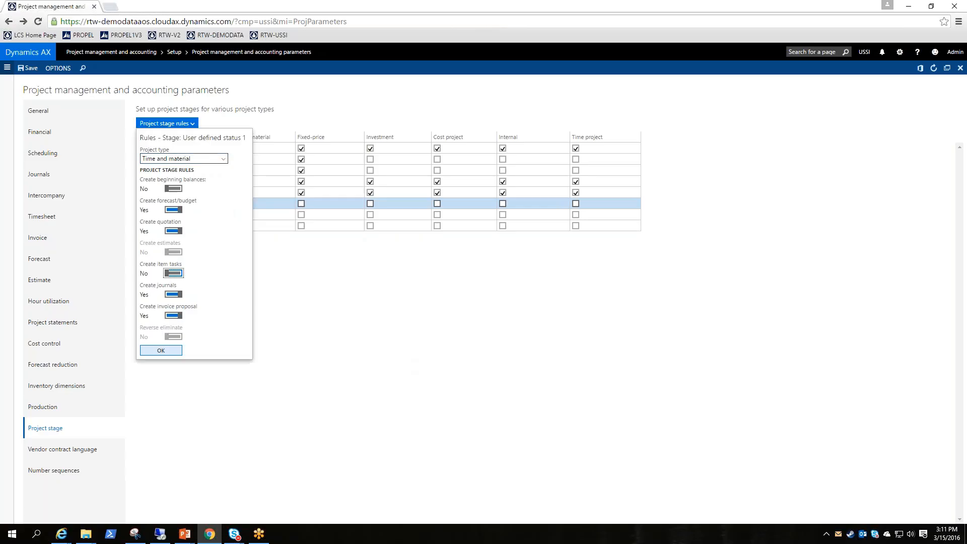
{"action": "left_click", "coordinate": [174, 231]}
{"action": "left_click", "coordinate": [174, 209]}
{"action": "left_click", "coordinate": [173, 295]}
{"action": "left_click", "coordinate": [173, 315]}
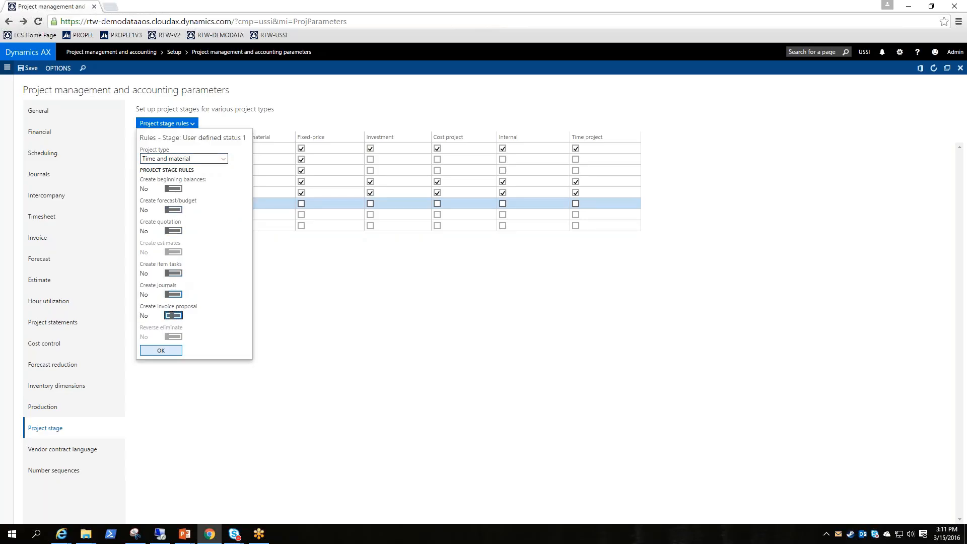
{"action": "left_click", "coordinate": [173, 353]}
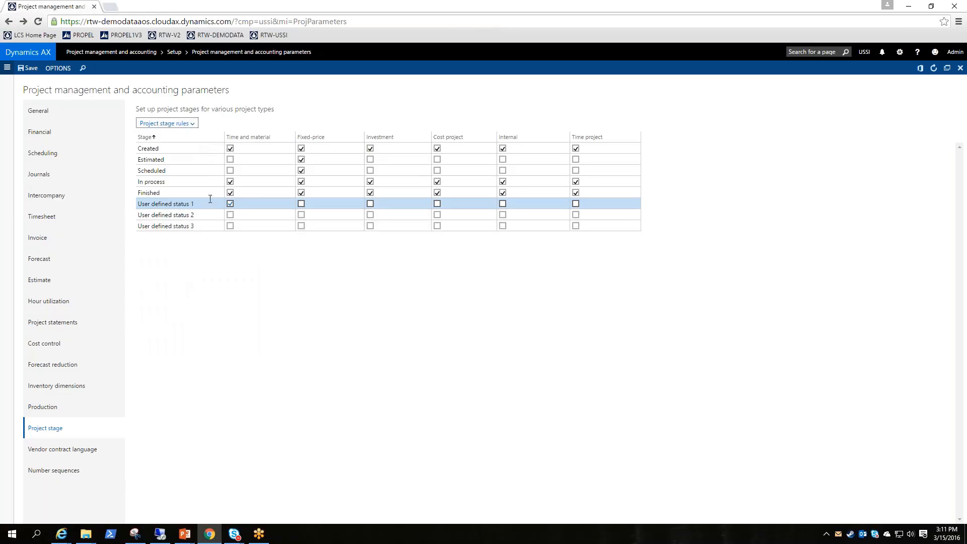
{"action": "left_click", "coordinate": [230, 205]}
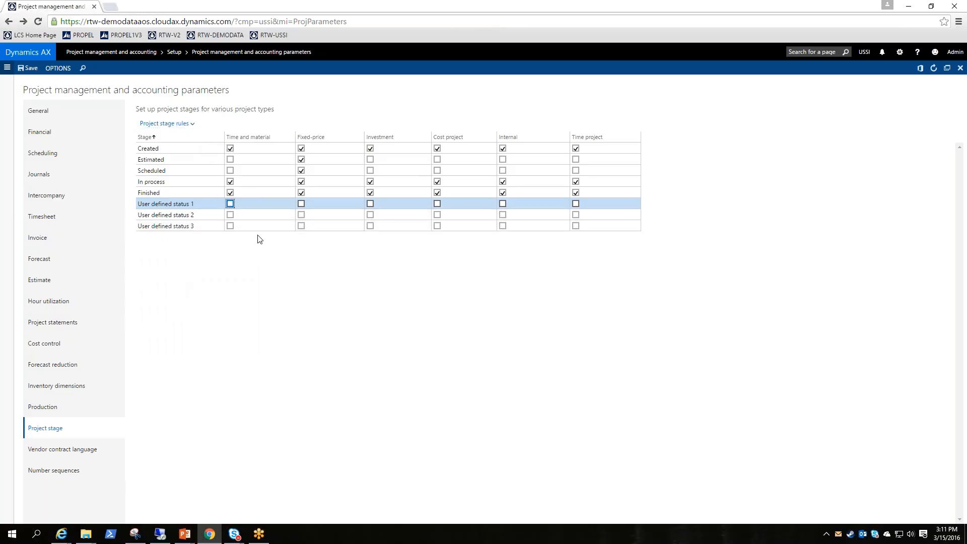